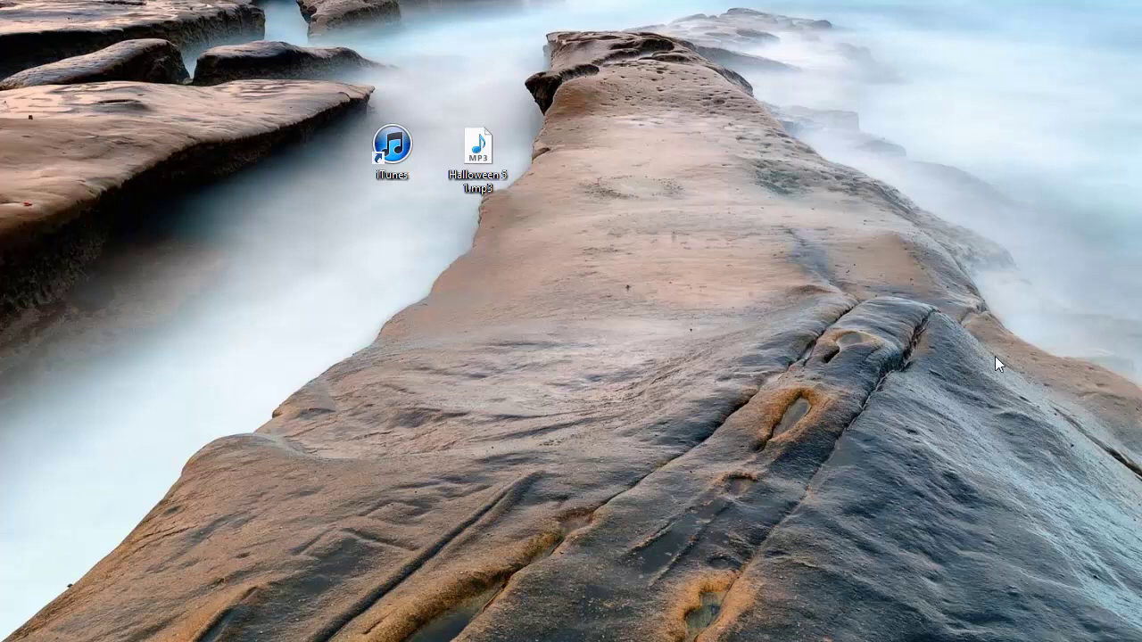
pyautogui.click(468, 156)
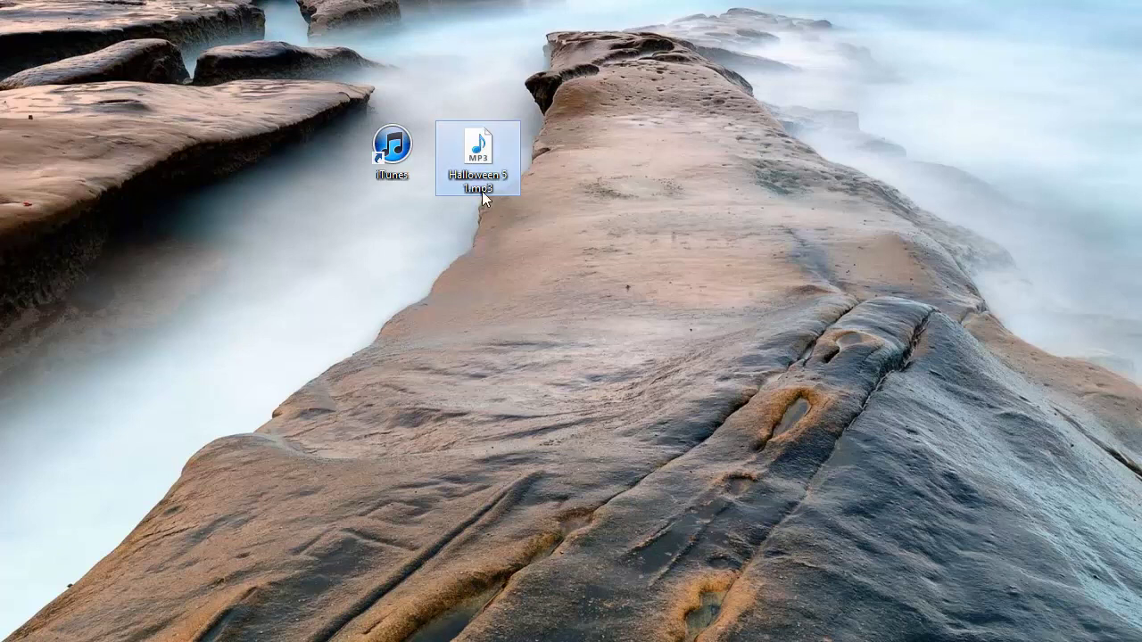
pyautogui.moveTo(477, 161)
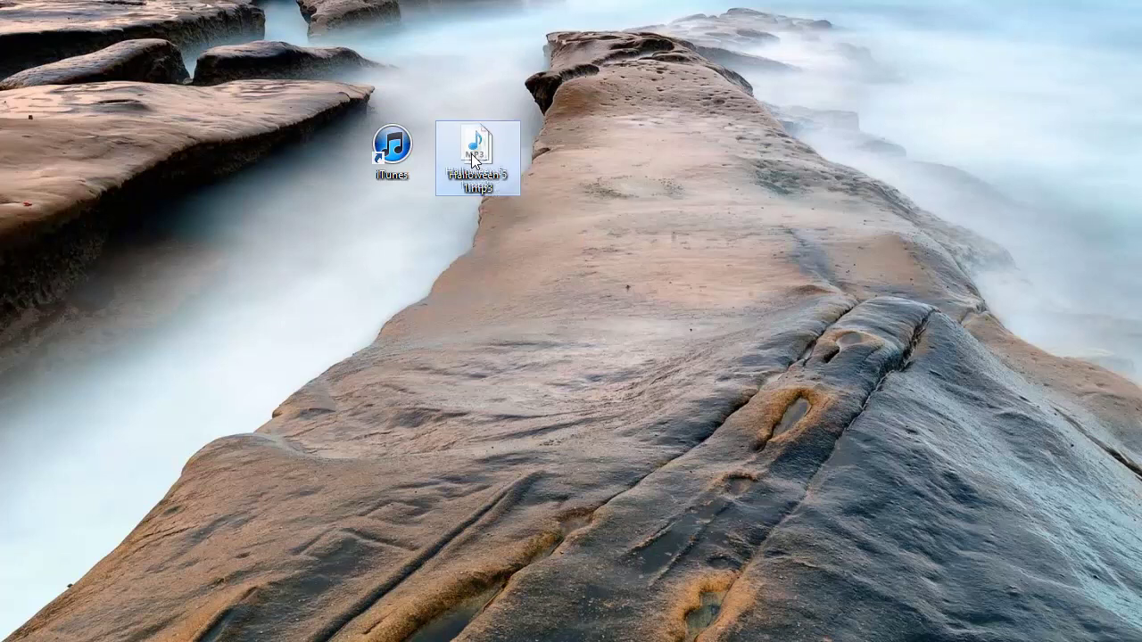
pyautogui.click(439, 211)
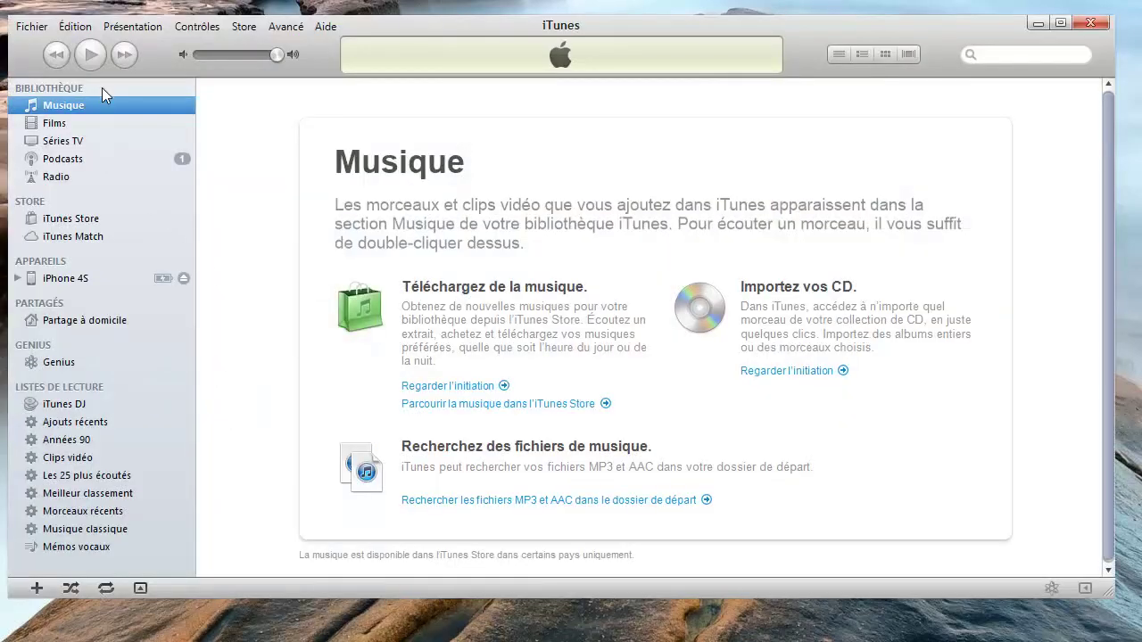
# Set the iTunes import settings to use Encodeur AAC and save the preferences.
pyautogui.click(74, 27)
pyautogui.click(134, 215)
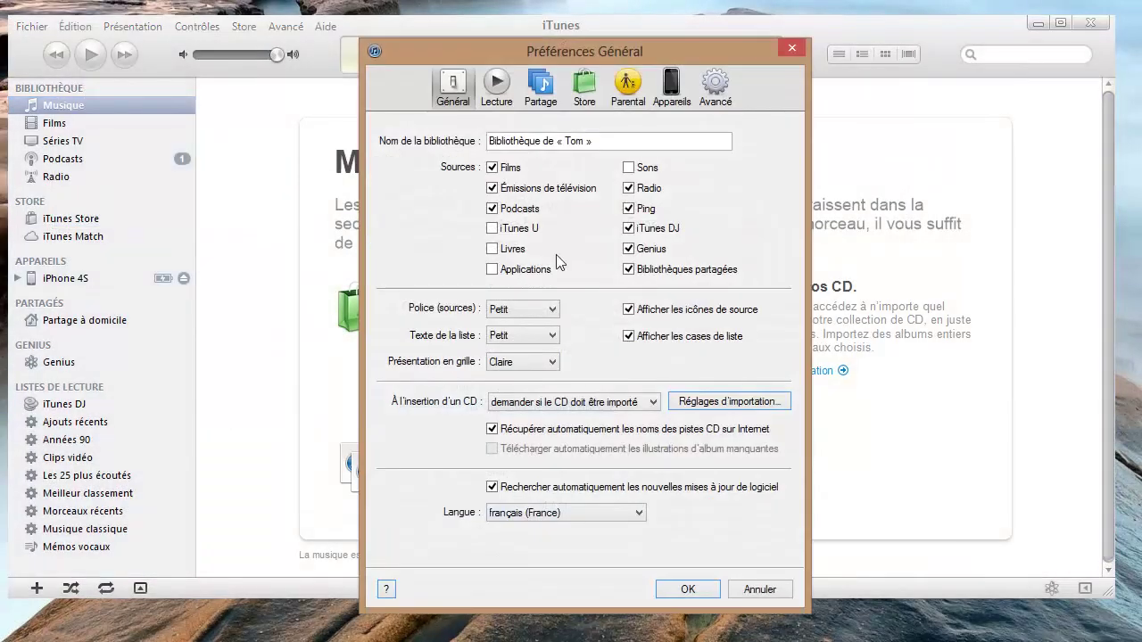
pyautogui.click(723, 406)
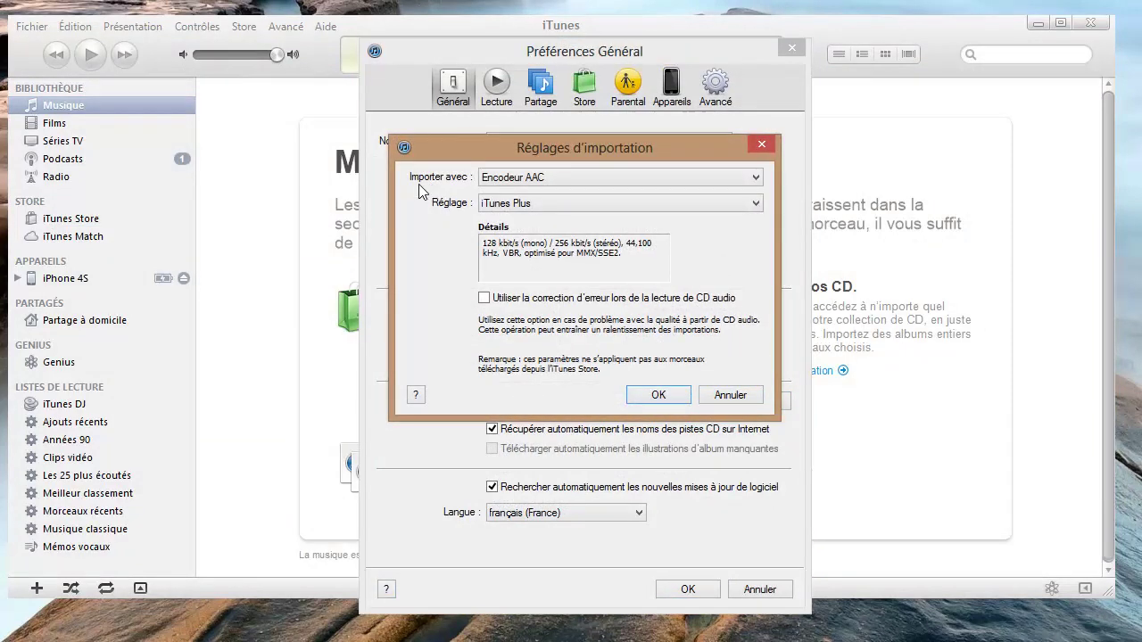
pyautogui.click(536, 181)
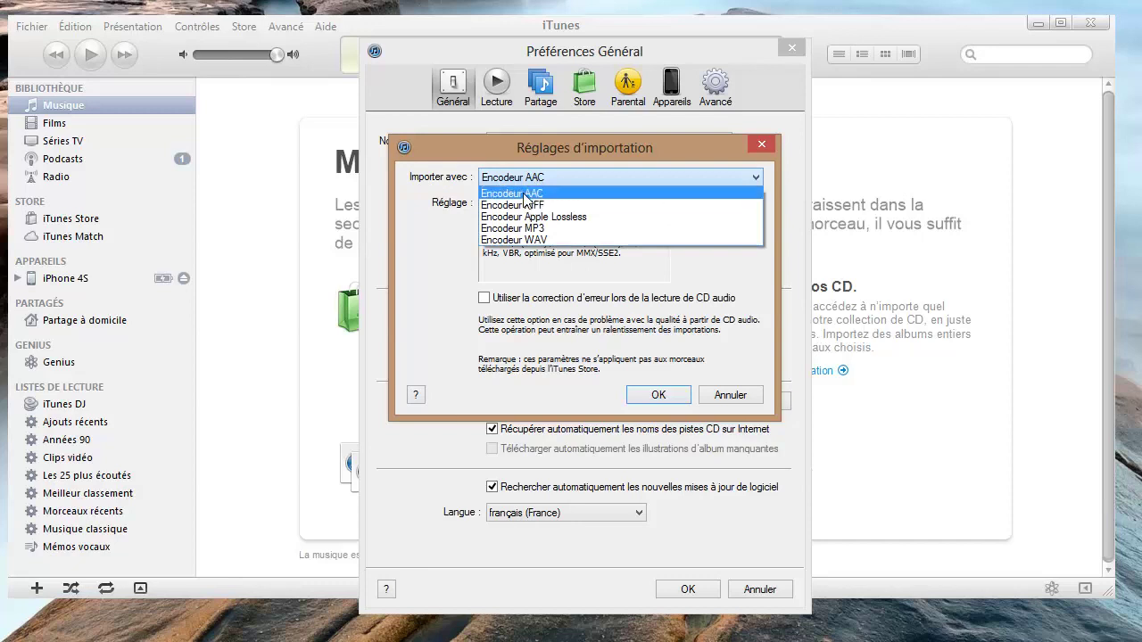
pyautogui.click(526, 194)
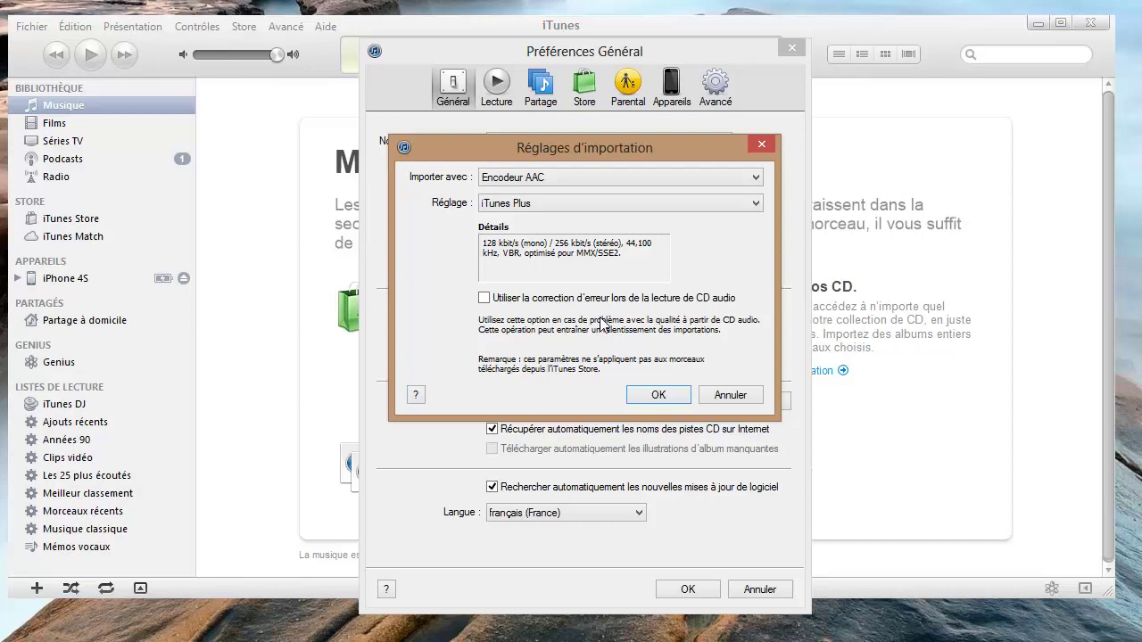
pyautogui.click(658, 394)
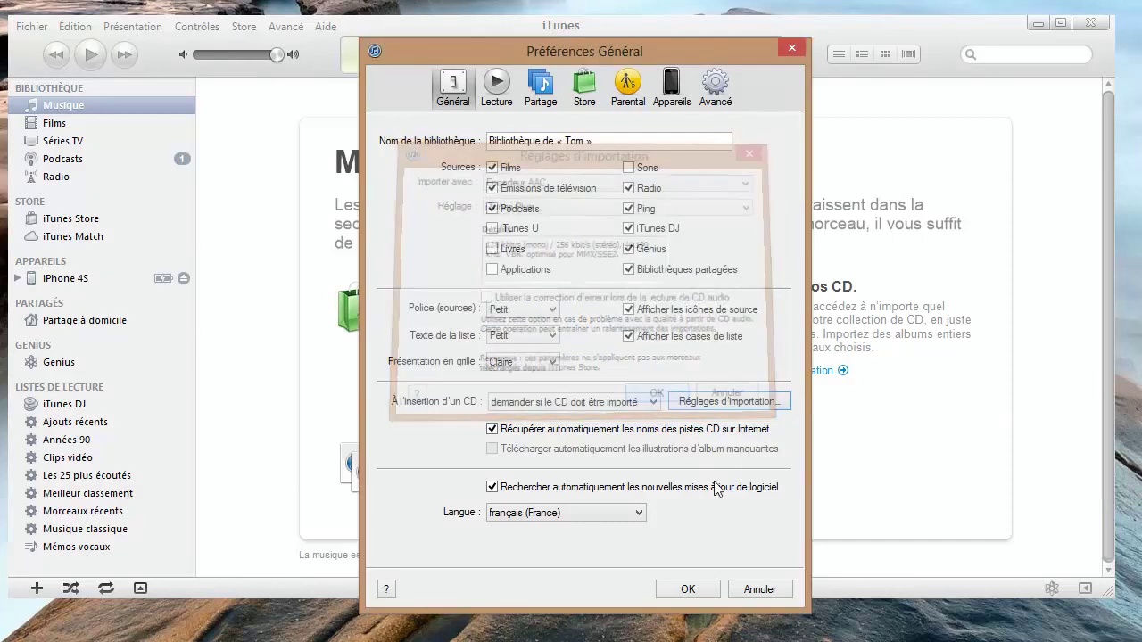
pyautogui.click(690, 588)
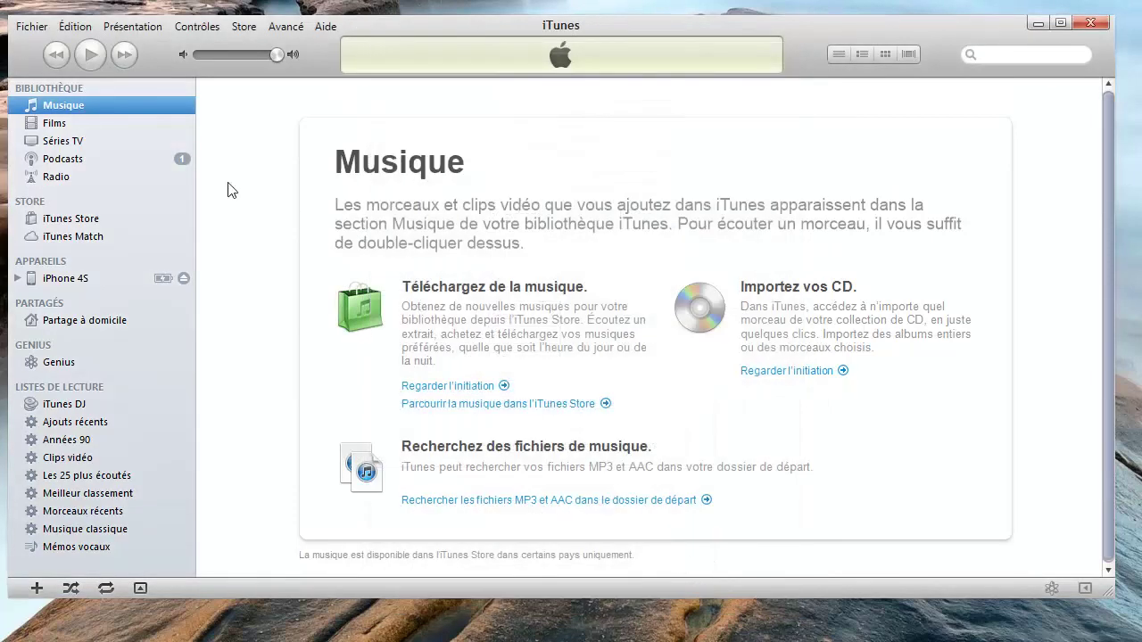
# Add the file Halloween 5 1.mp3 from the Bureau folder to the iTunes library.
pyautogui.click(32, 27)
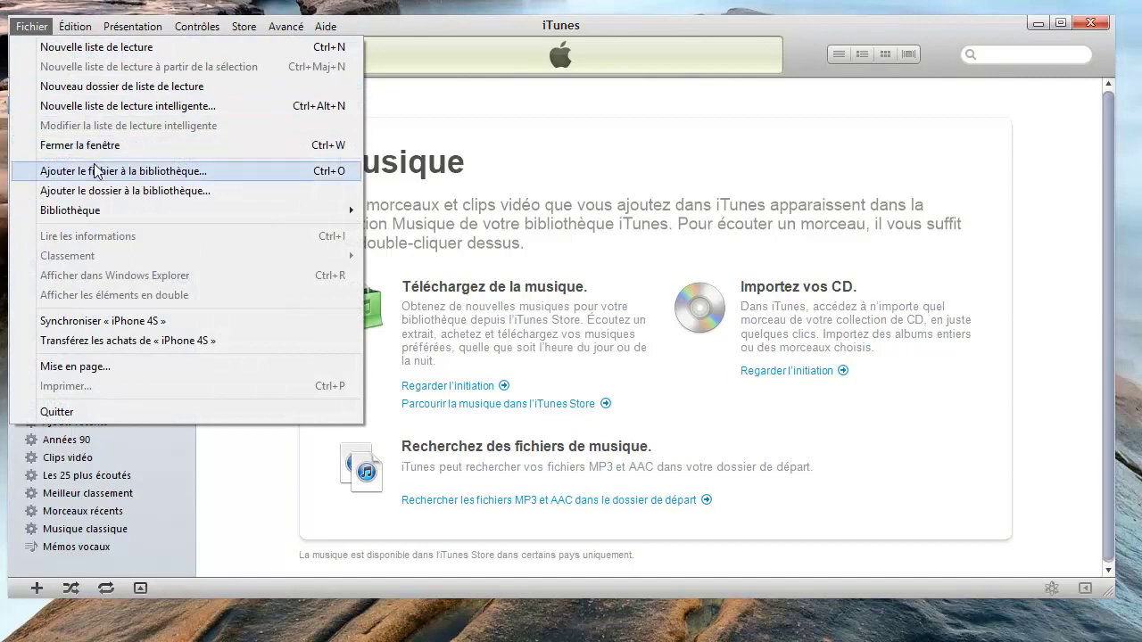
pyautogui.click(96, 175)
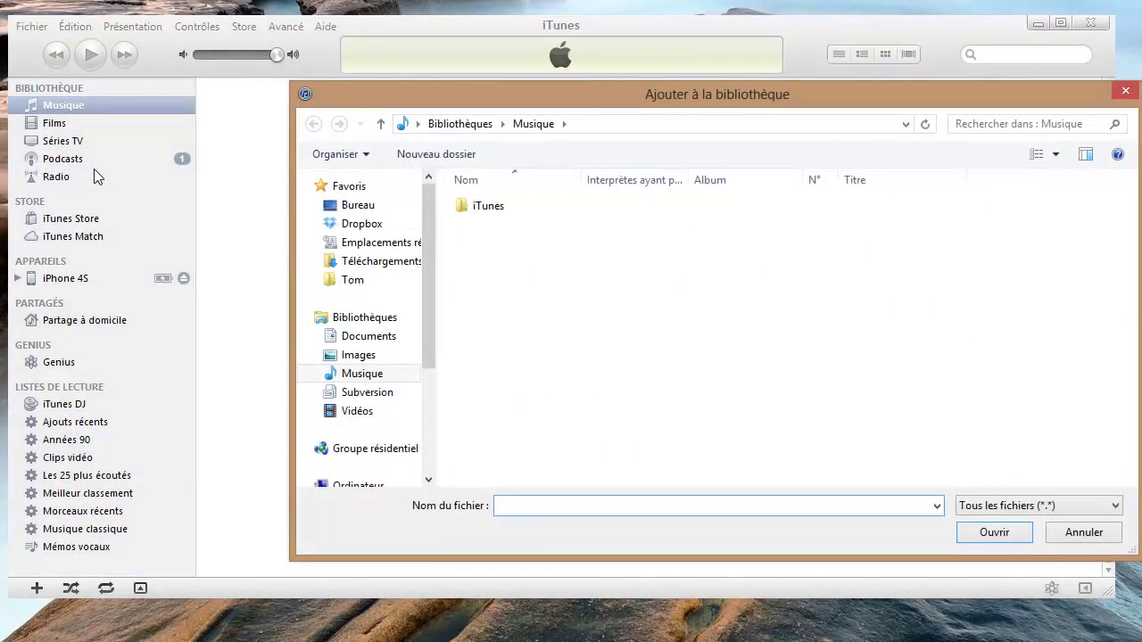
pyautogui.moveTo(312, 98); pyautogui.dragTo(266, 91)
pyautogui.click(297, 195)
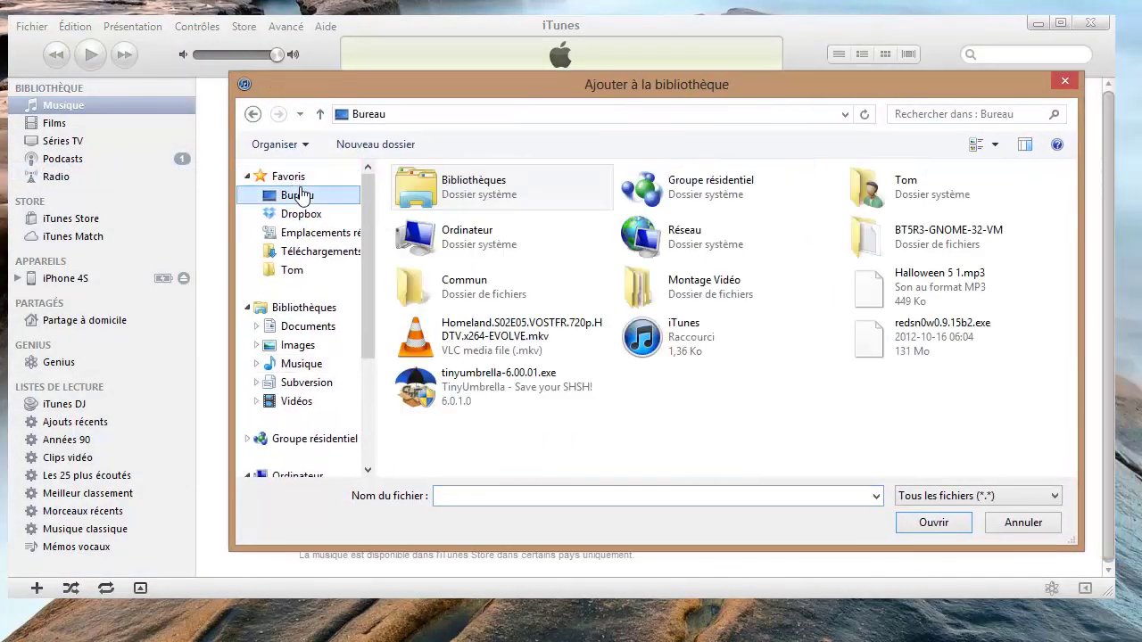
pyautogui.click(931, 290)
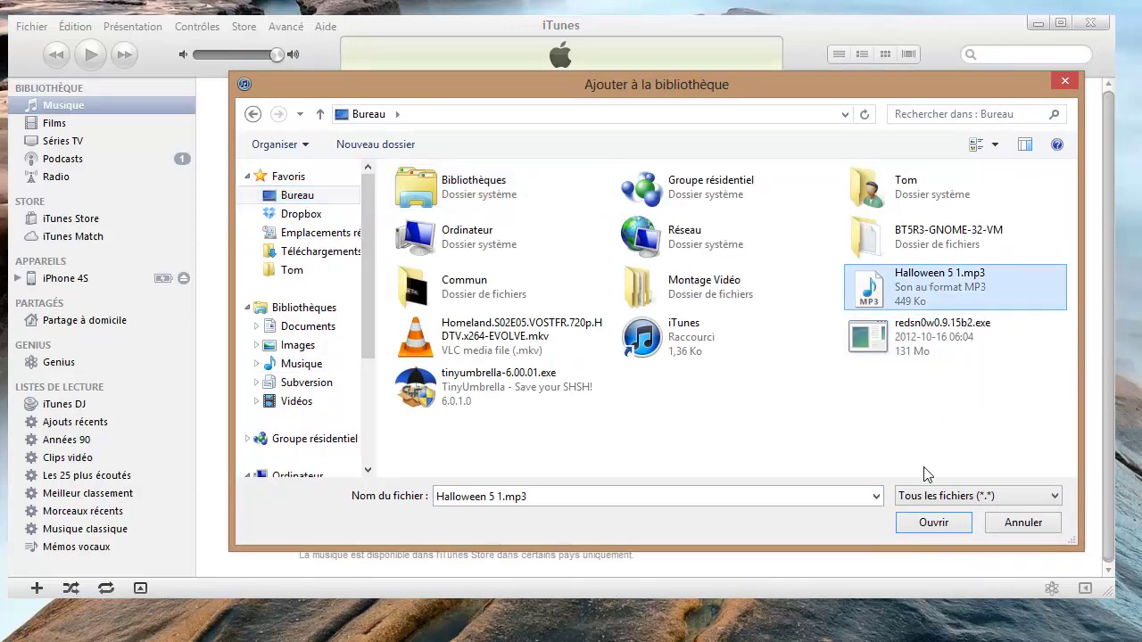
pyautogui.click(934, 523)
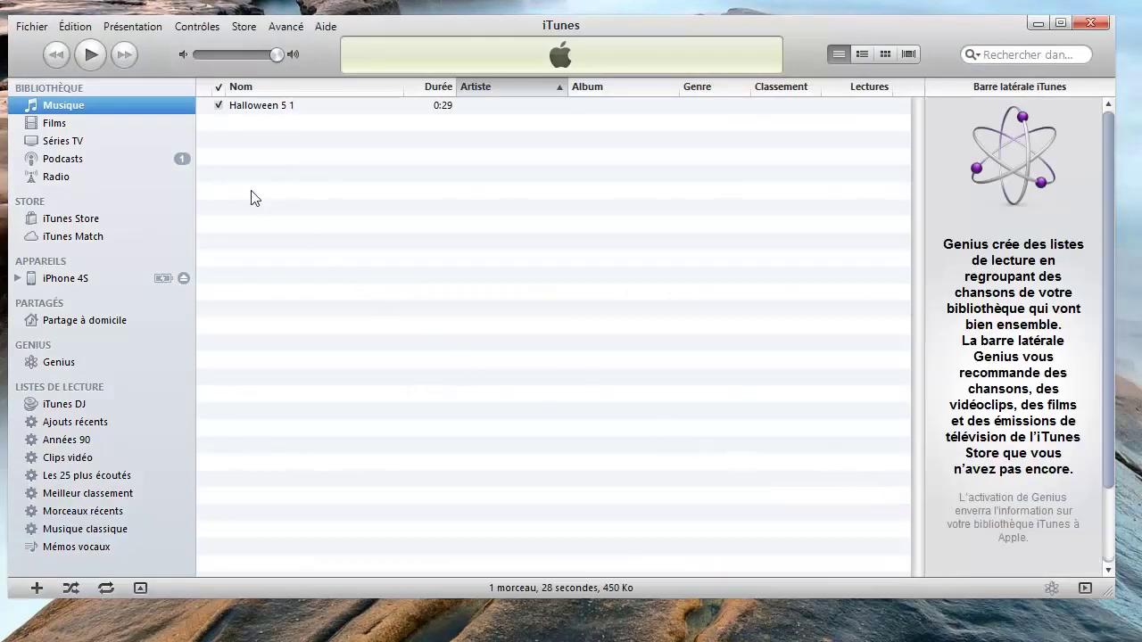
# Create an AAC version of the Halloween 5 1 track and copy that version to the desktop.
pyautogui.rightClick(288, 108)
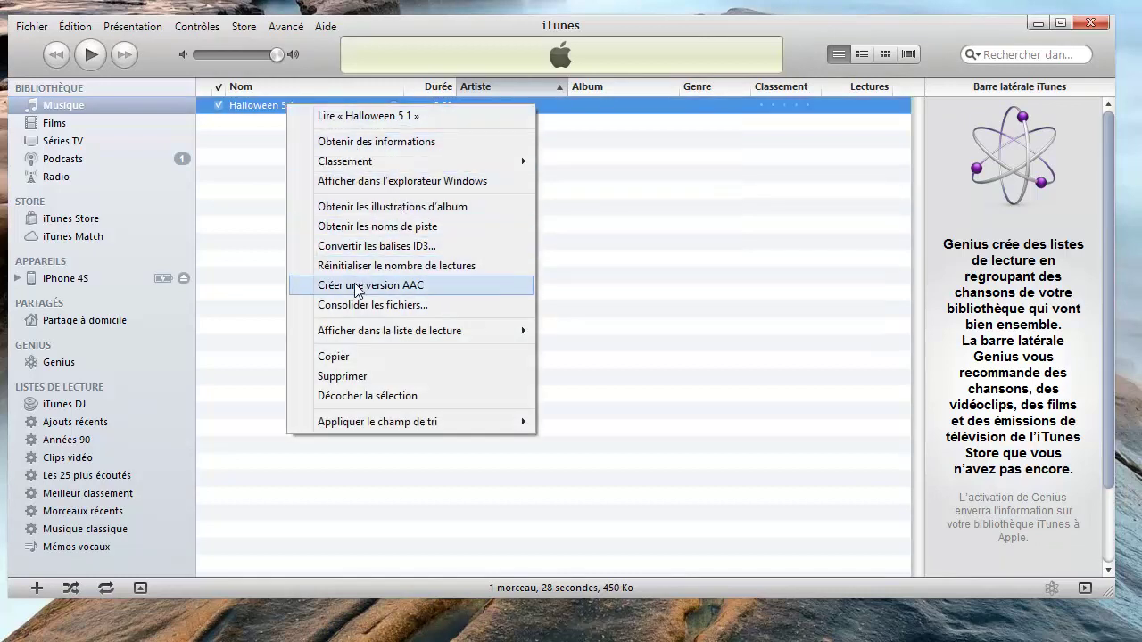
pyautogui.click(416, 289)
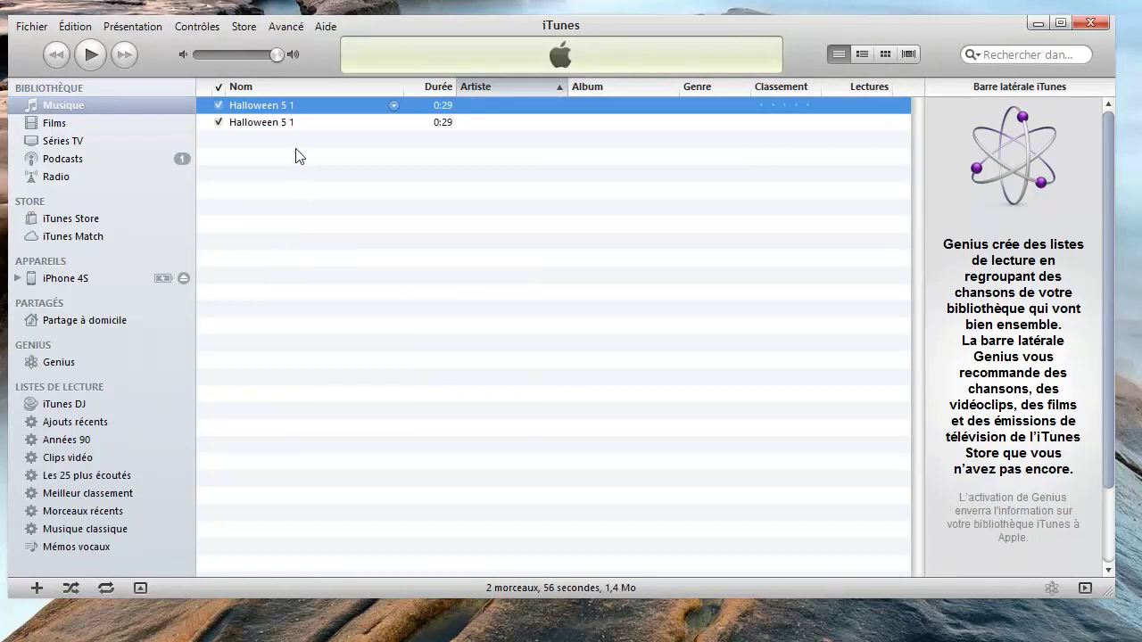
pyautogui.click(285, 122)
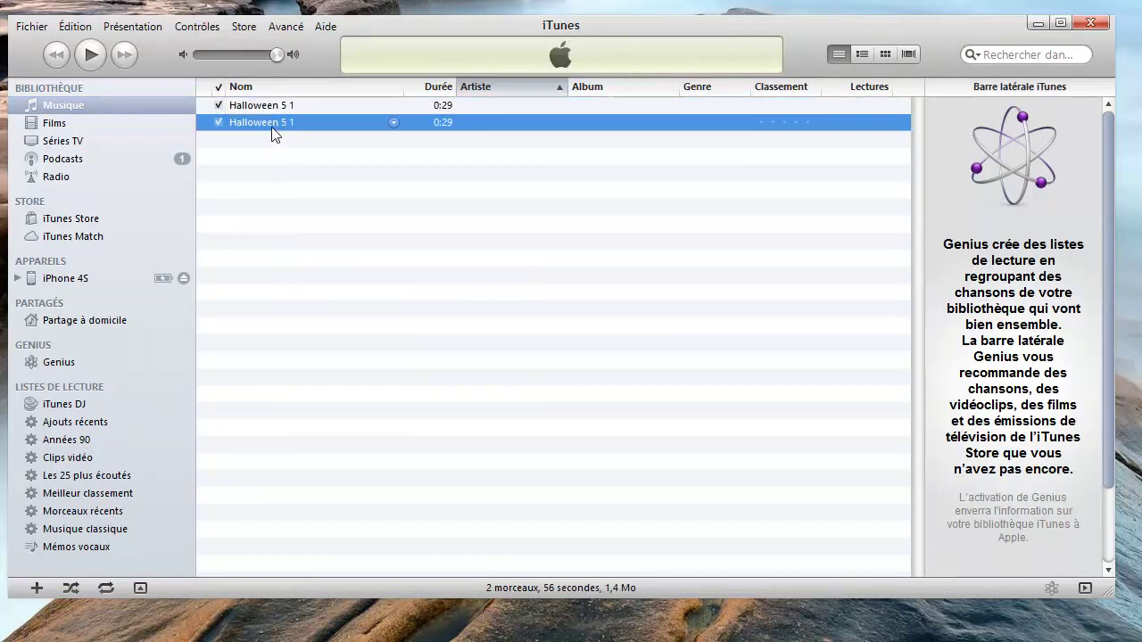
pyautogui.moveTo(273, 123); pyautogui.dragTo(72, 278)
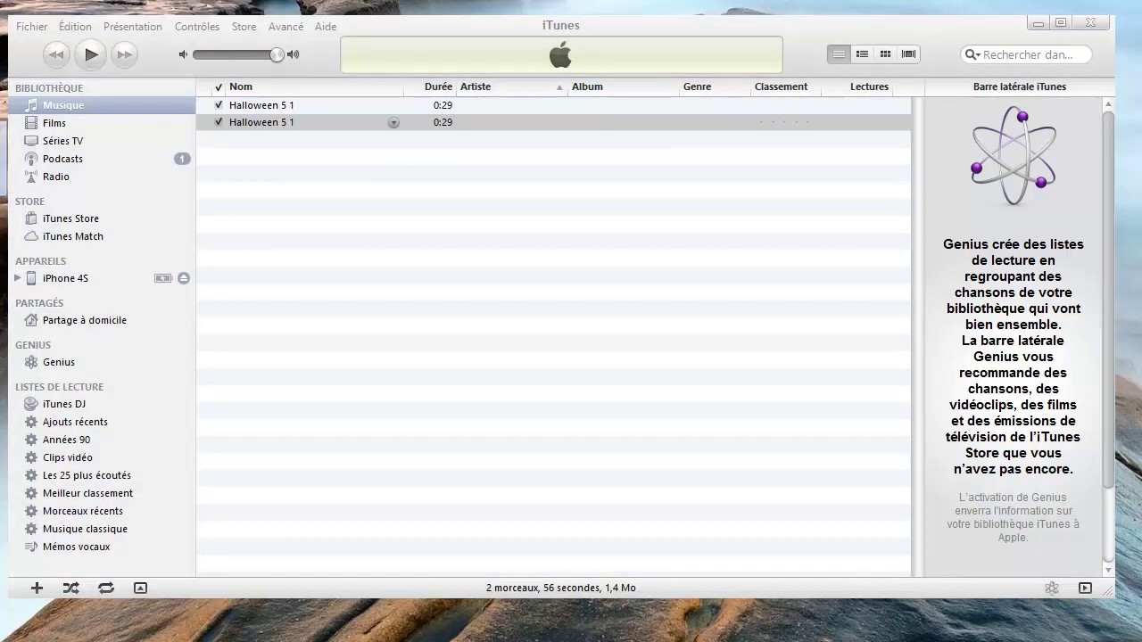
pyautogui.click(1037, 24)
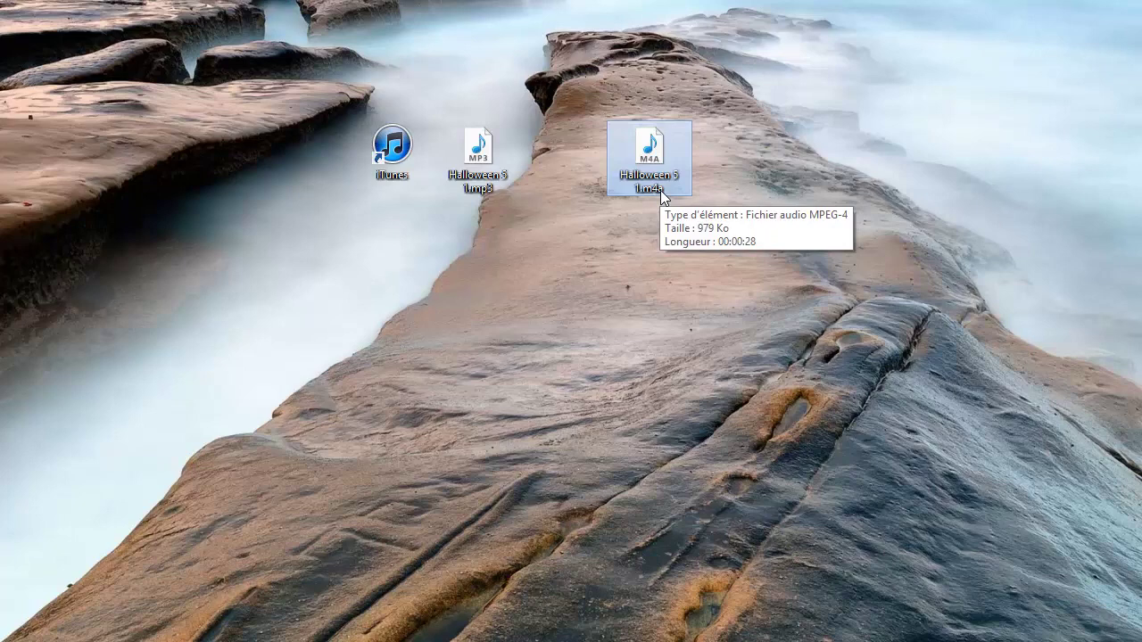
# Rename the M4A file on the desktop to Halloween 5 1.m4r, changing its extension.
pyautogui.rightClick(645, 168)
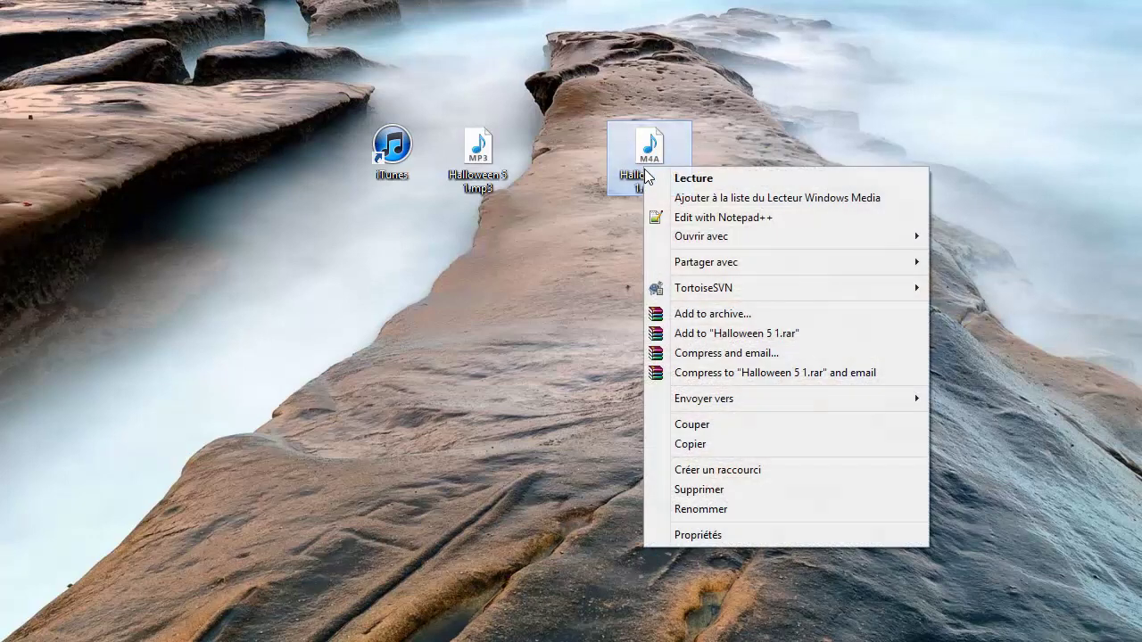
pyautogui.click(714, 510)
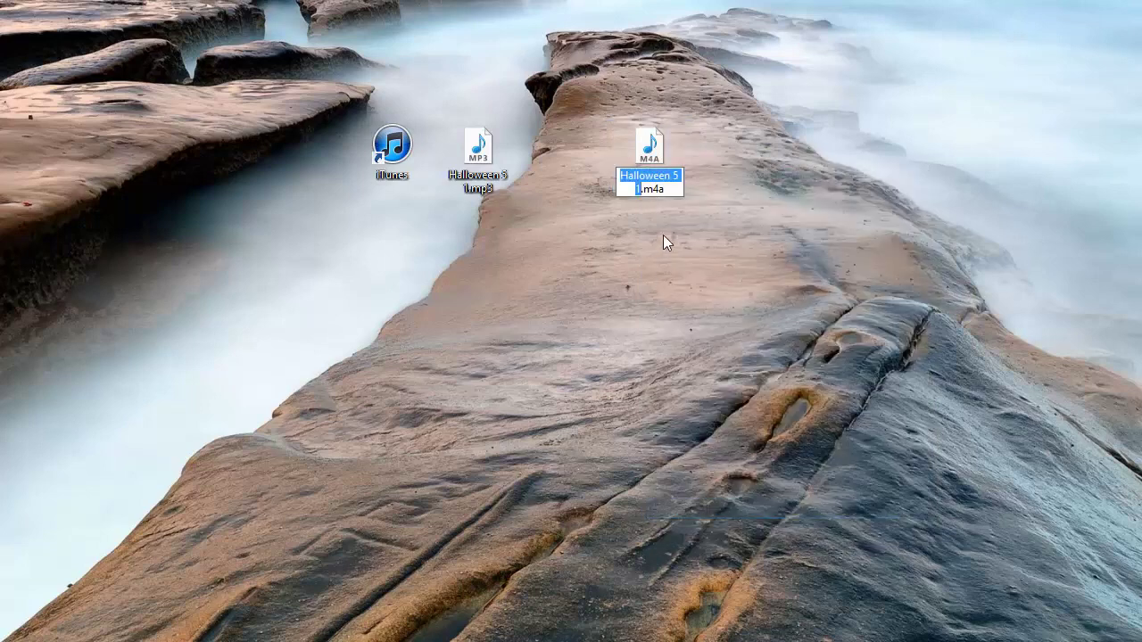
pyautogui.click(667, 189)
pyautogui.press('BackSpace')
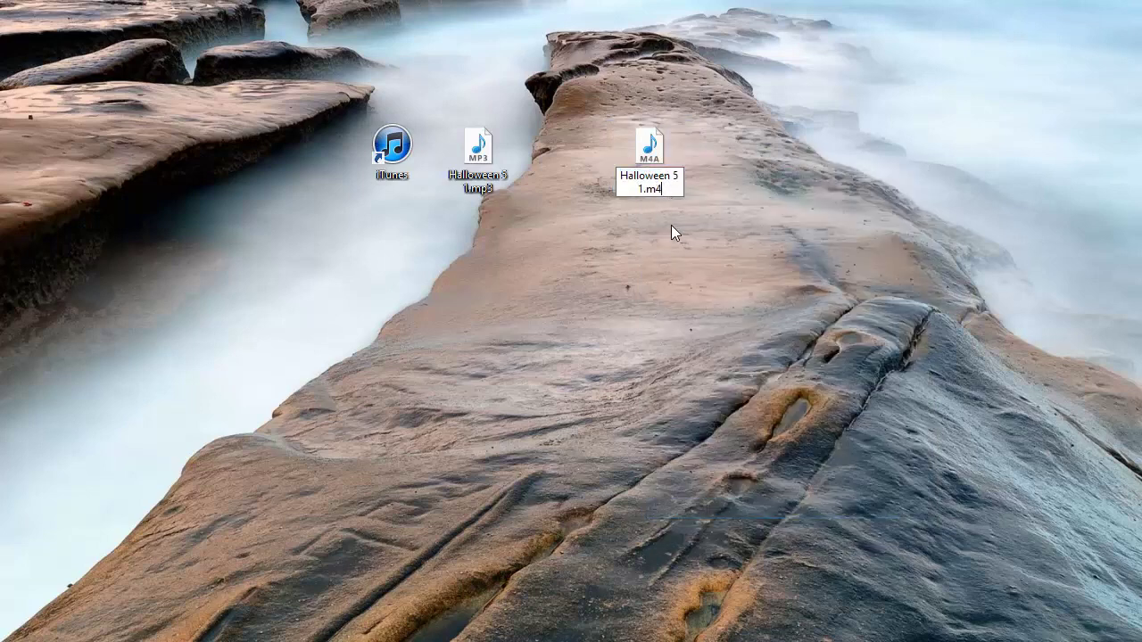
pyautogui.write('r')
pyautogui.press('Return')
pyautogui.click(679, 216)
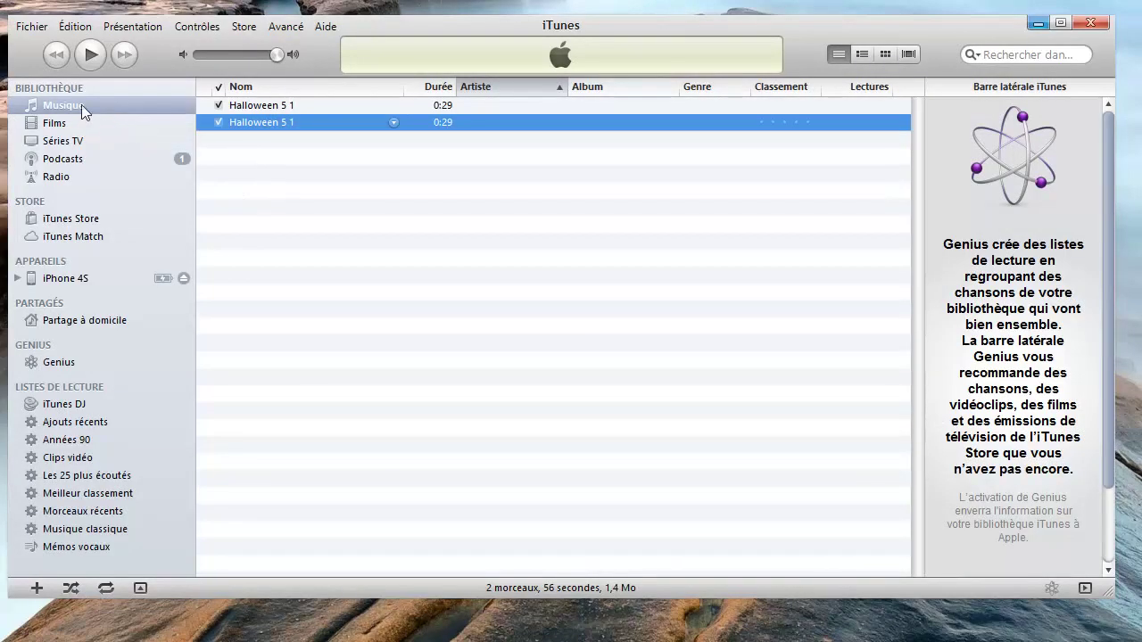
# Delete both Halloween 5 1 tracks from the iTunes music library, enabling the Ne plus me demander option.
pyautogui.click(82, 106)
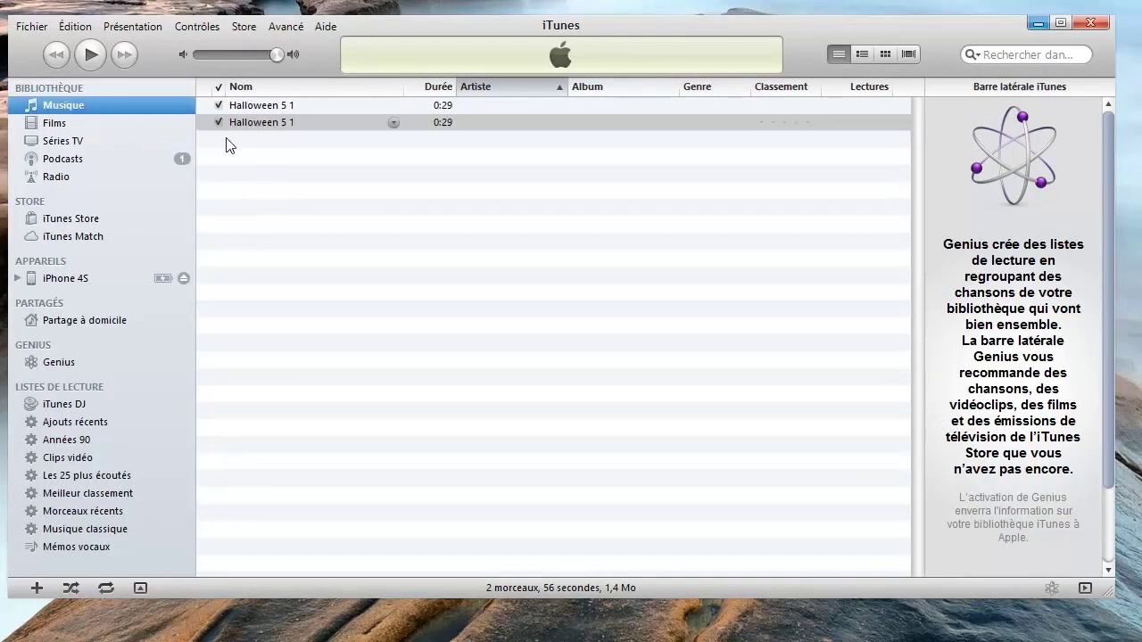
pyautogui.click(264, 109)
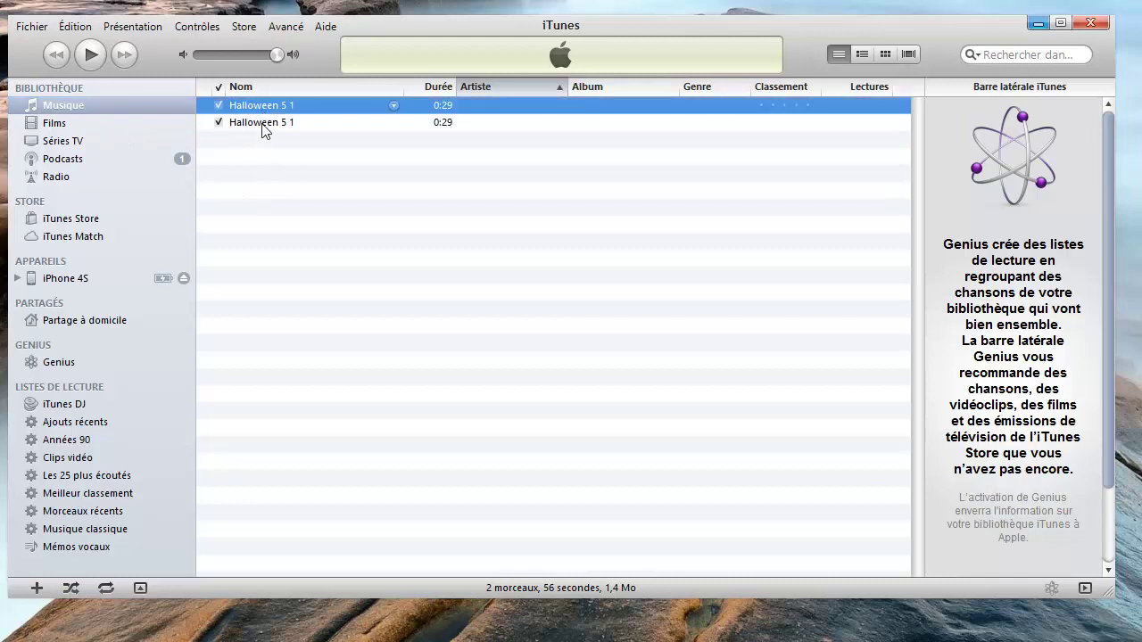
pyautogui.keyDown('shift'); pyautogui.click(262, 125); pyautogui.keyUp('shift')
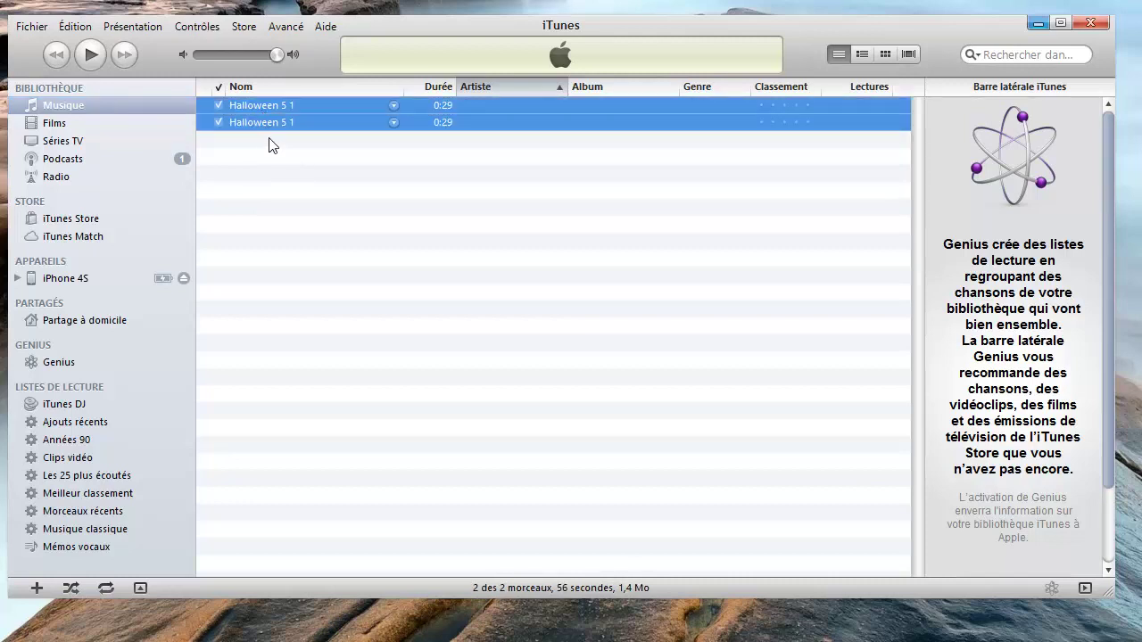
pyautogui.rightClick(263, 121)
pyautogui.click(356, 340)
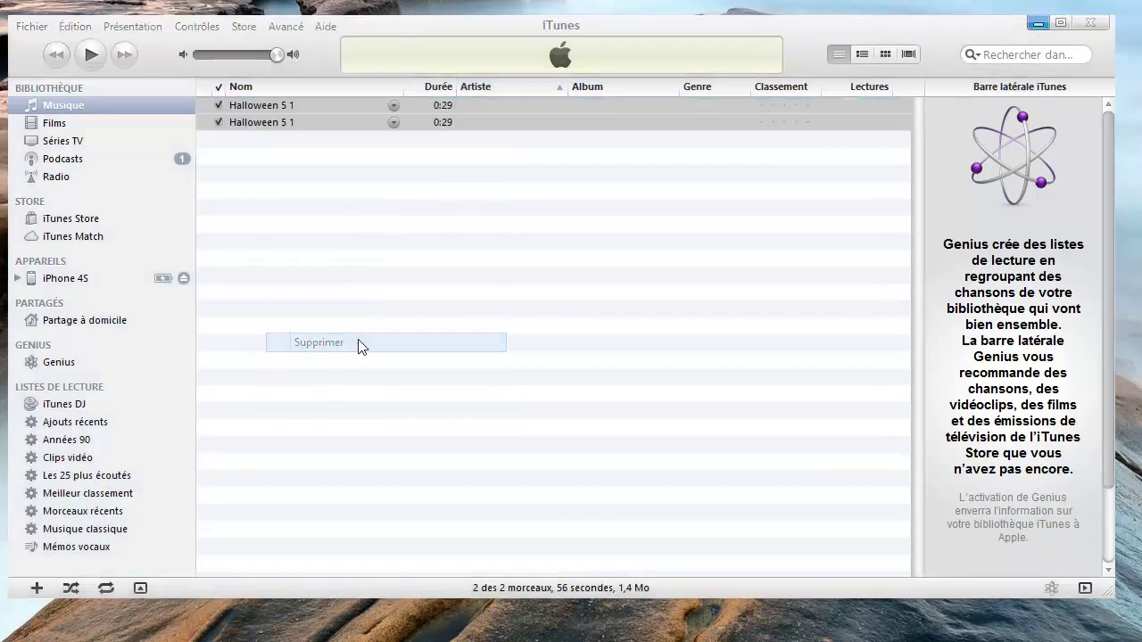
pyautogui.click(496, 279)
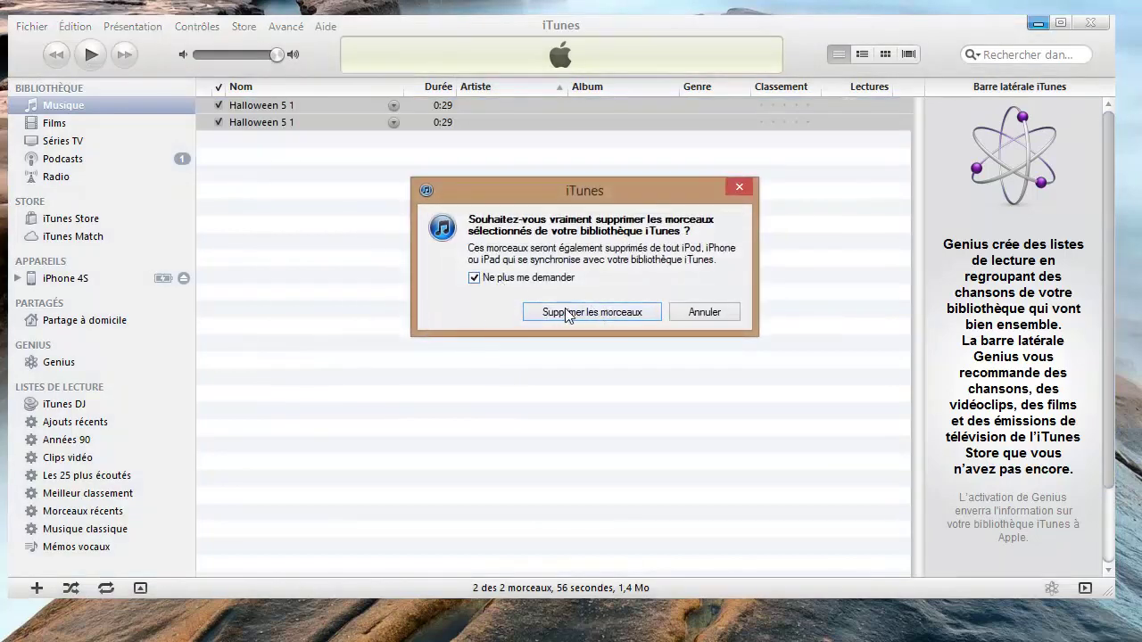
pyautogui.click(565, 313)
pyautogui.click(644, 295)
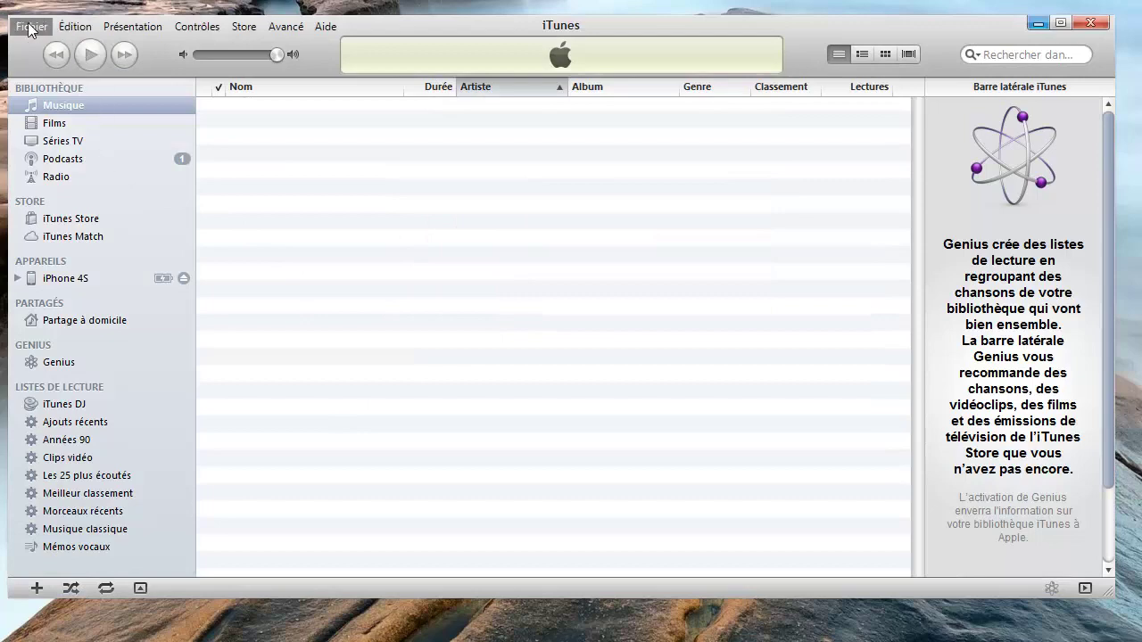
# Add Halloween 5 1.m4r from the desktop to the library and display the Sons category.
pyautogui.click(75, 26)
pyautogui.moveTo(36, 28)
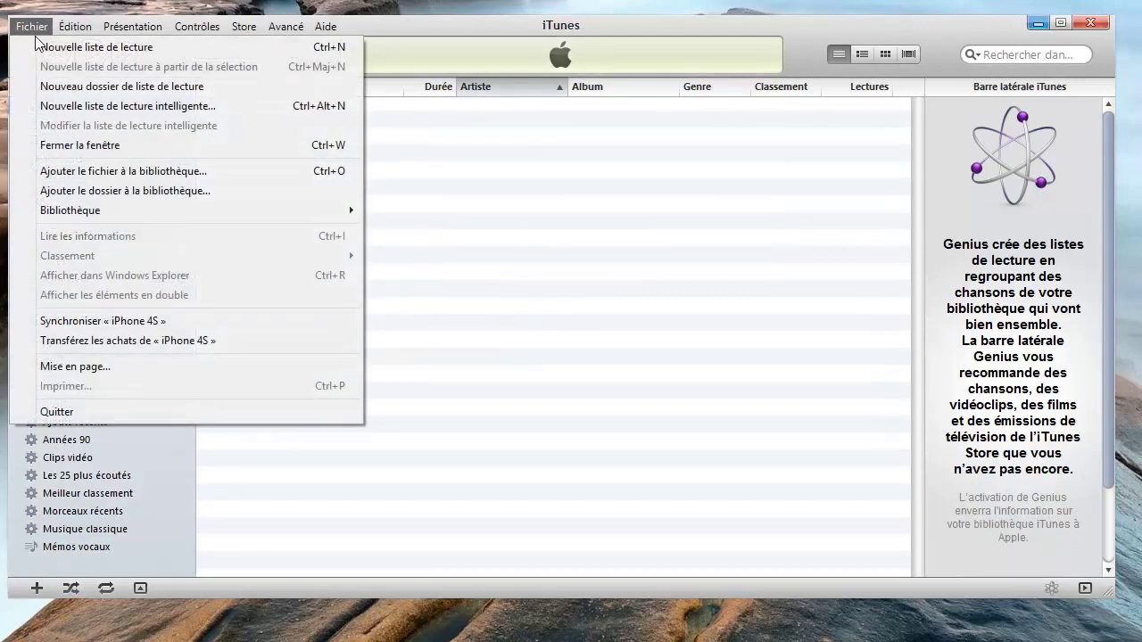
pyautogui.click(80, 174)
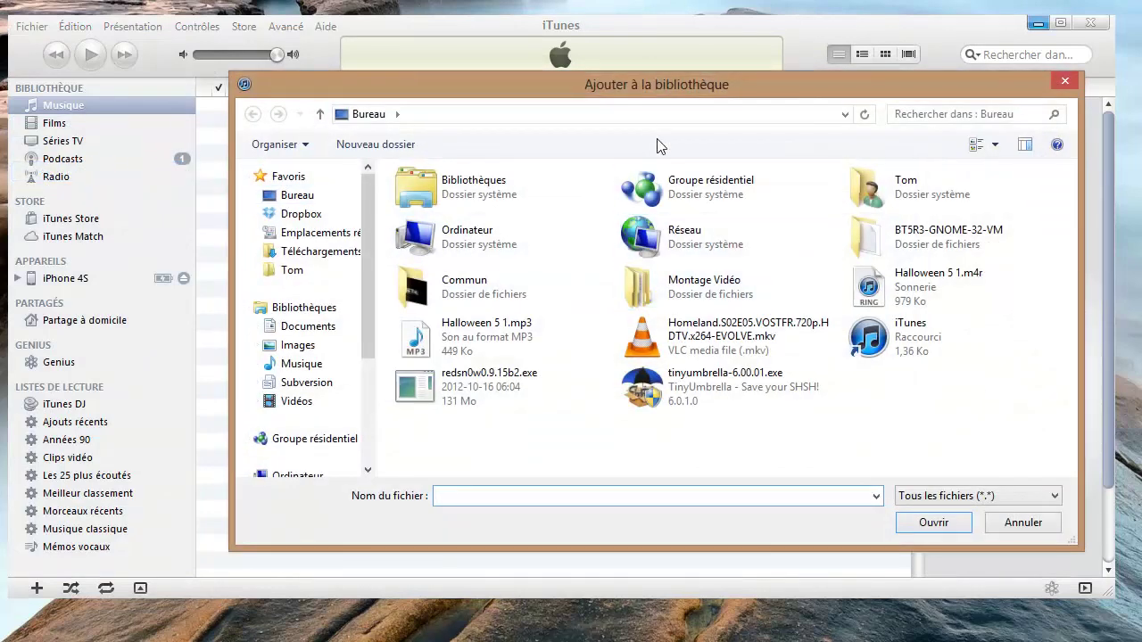
pyautogui.moveTo(627, 85); pyautogui.dragTo(491, 54)
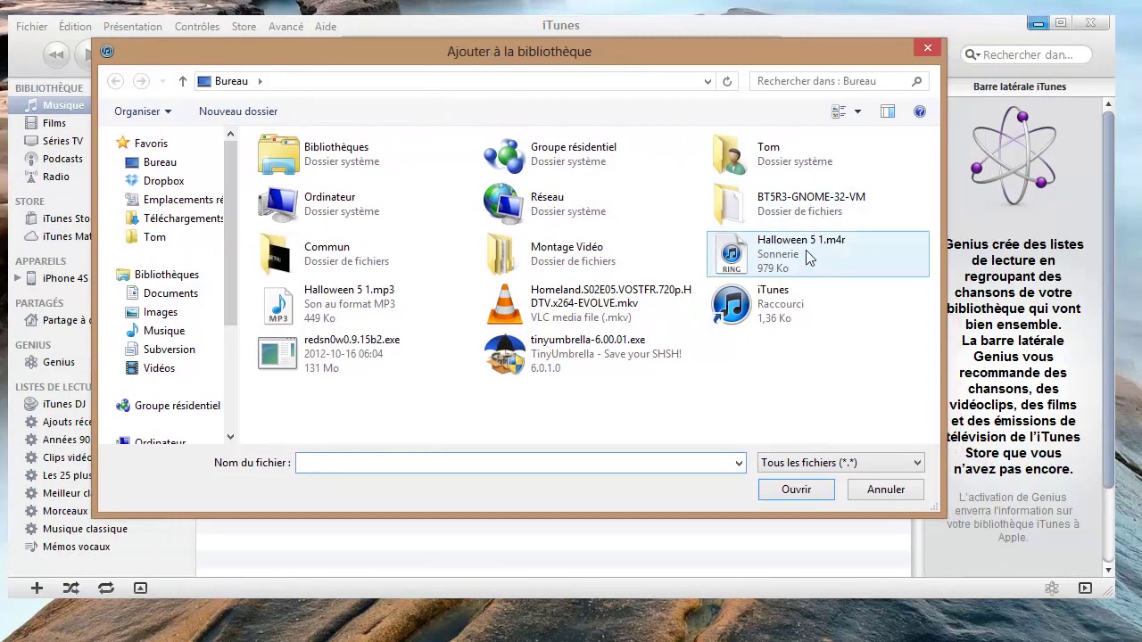
pyautogui.click(836, 251)
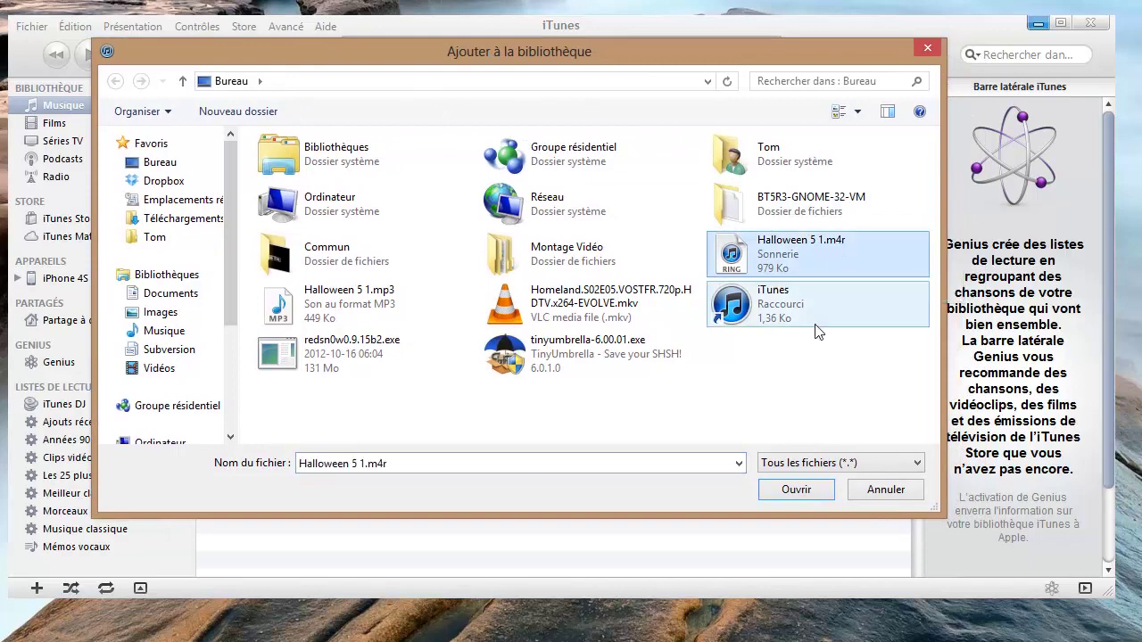
pyautogui.click(807, 492)
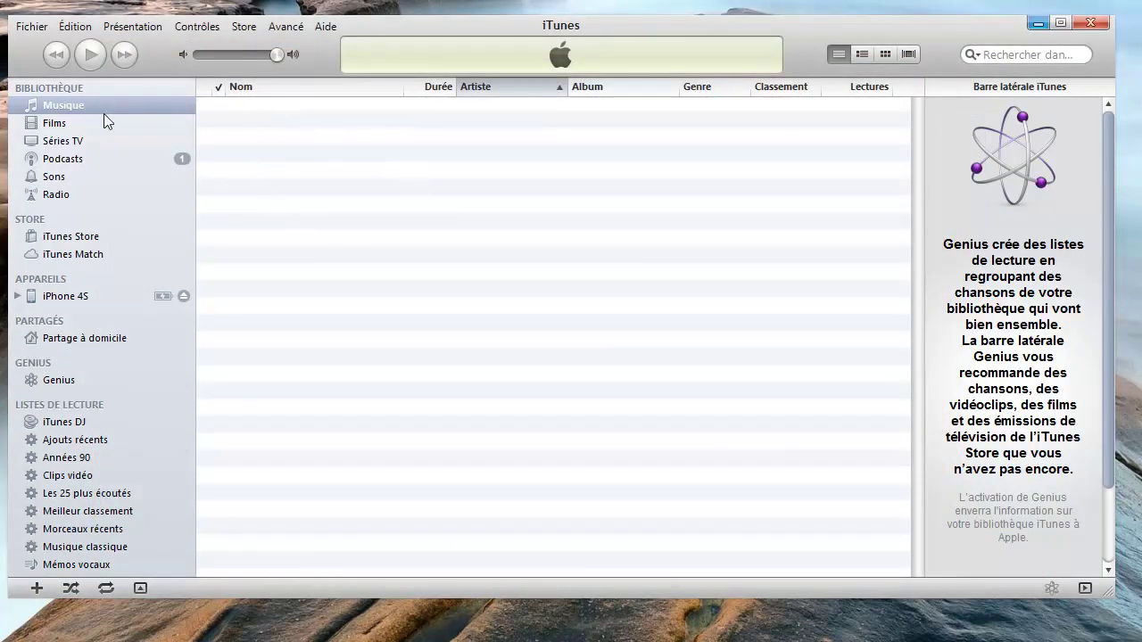
pyautogui.click(55, 179)
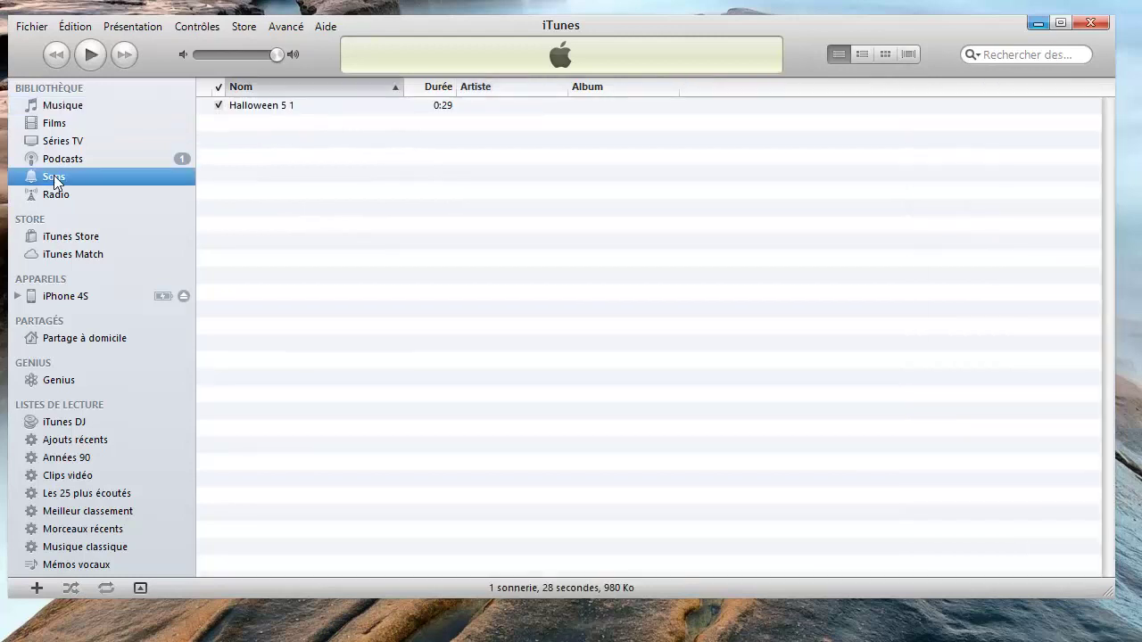
# Enable sound synchronization for the iPhone 4S with Sons sélectionnés, include only Halloween 5 1, and apply the sync.
pyautogui.click(288, 108)
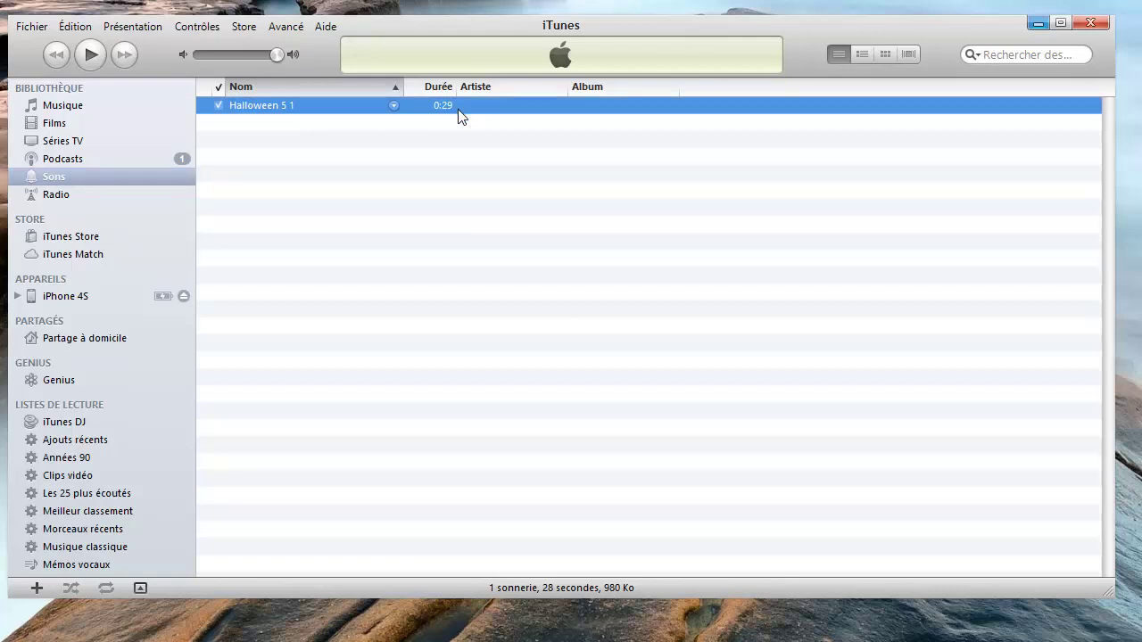
pyautogui.click(74, 303)
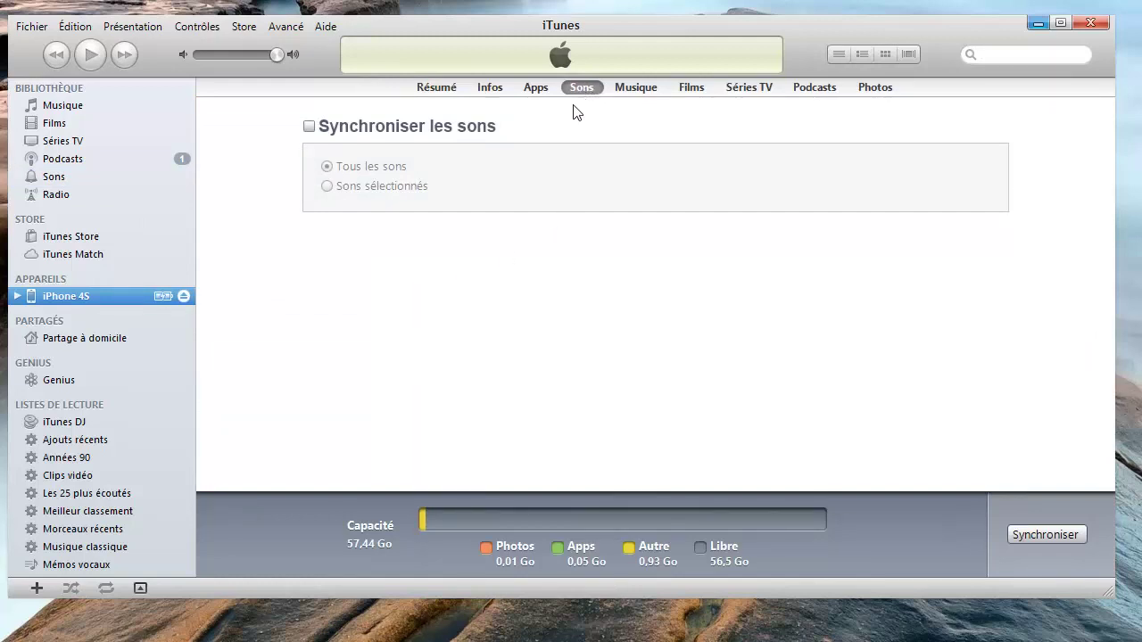
pyautogui.click(309, 127)
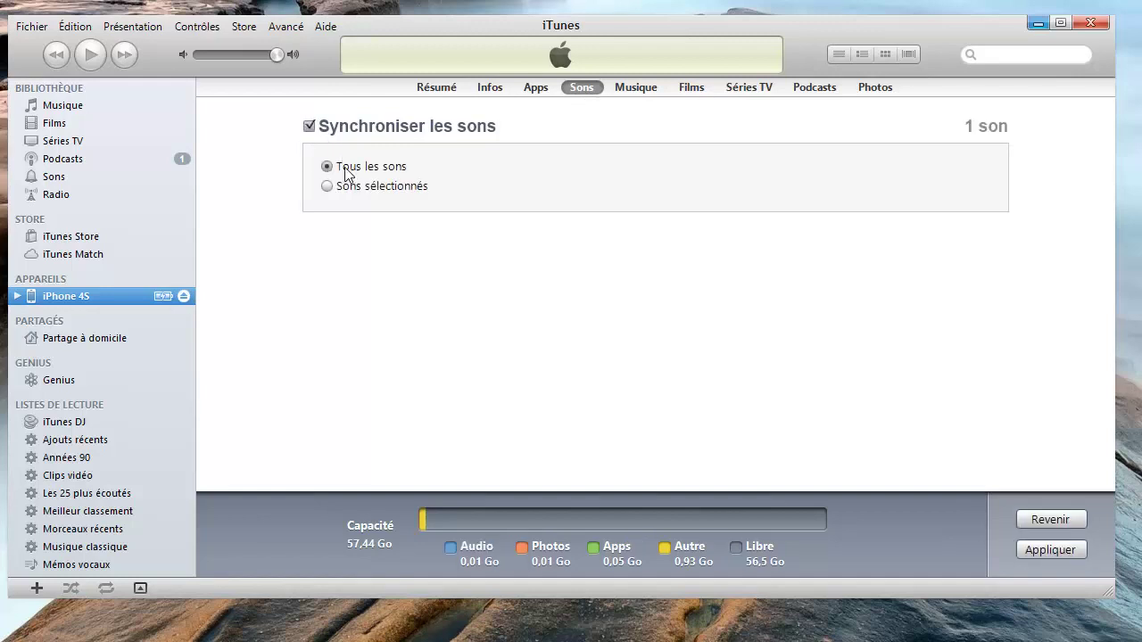
pyautogui.click(327, 186)
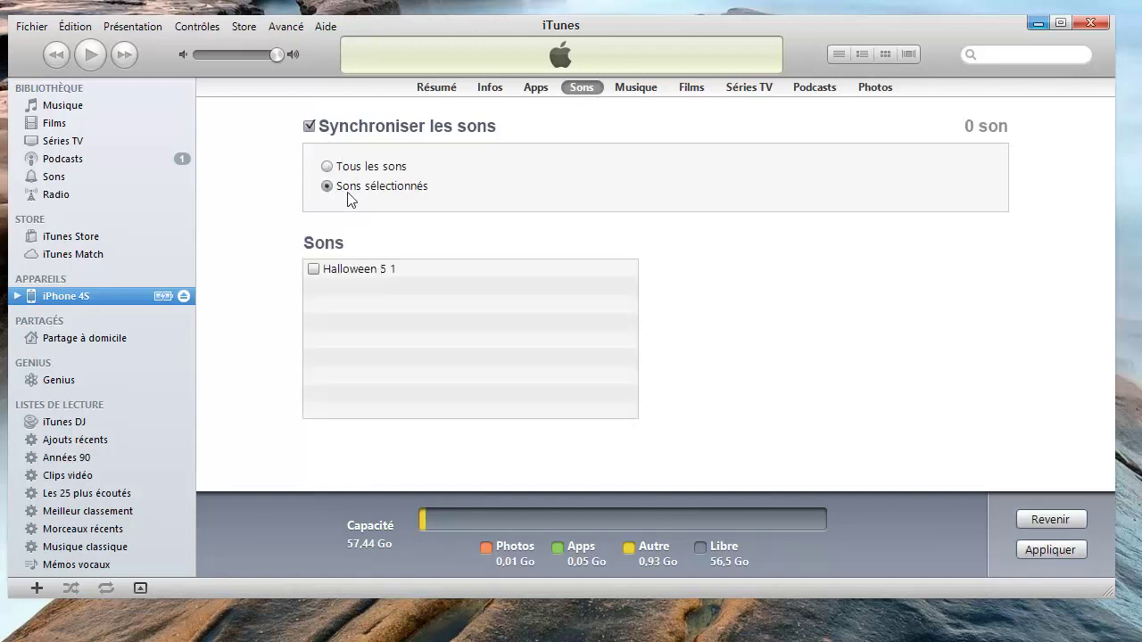
pyautogui.click(312, 268)
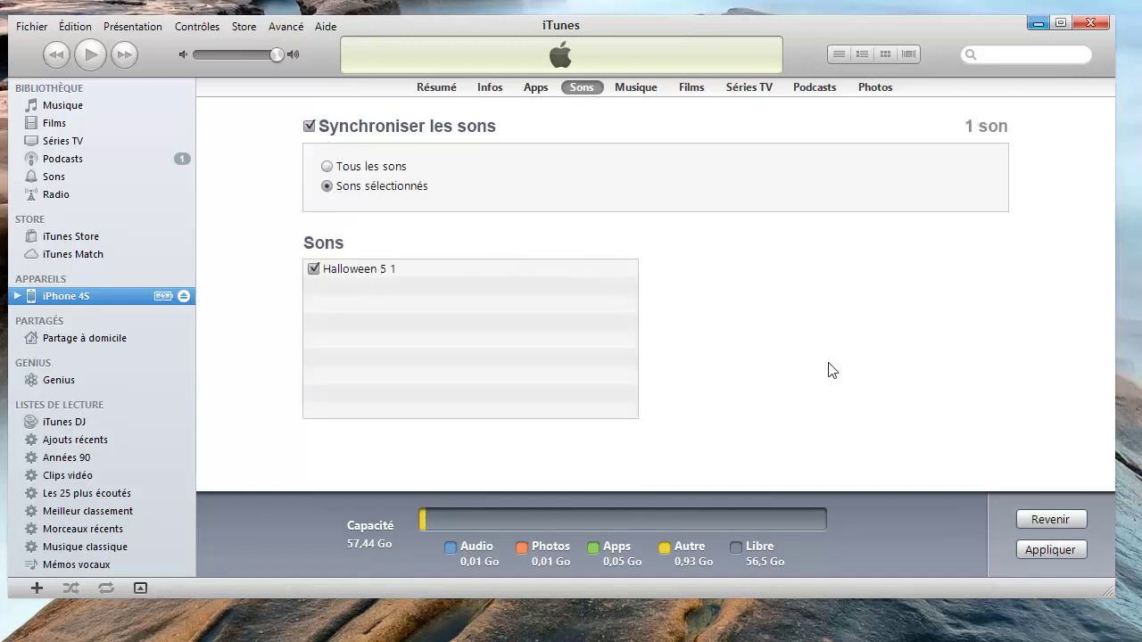
pyautogui.click(1049, 549)
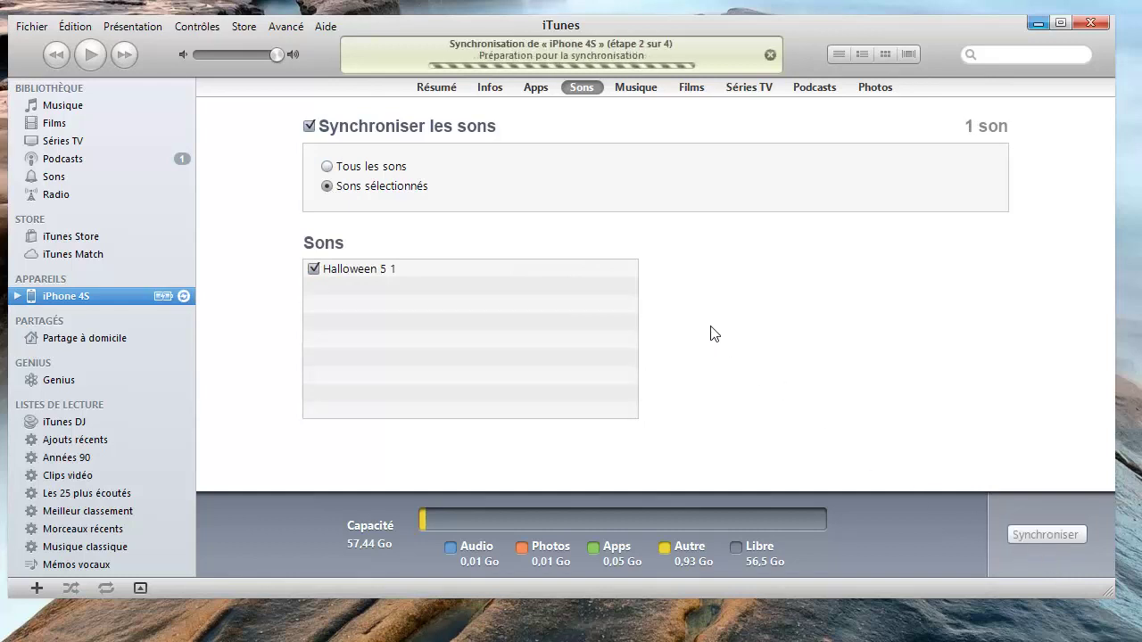